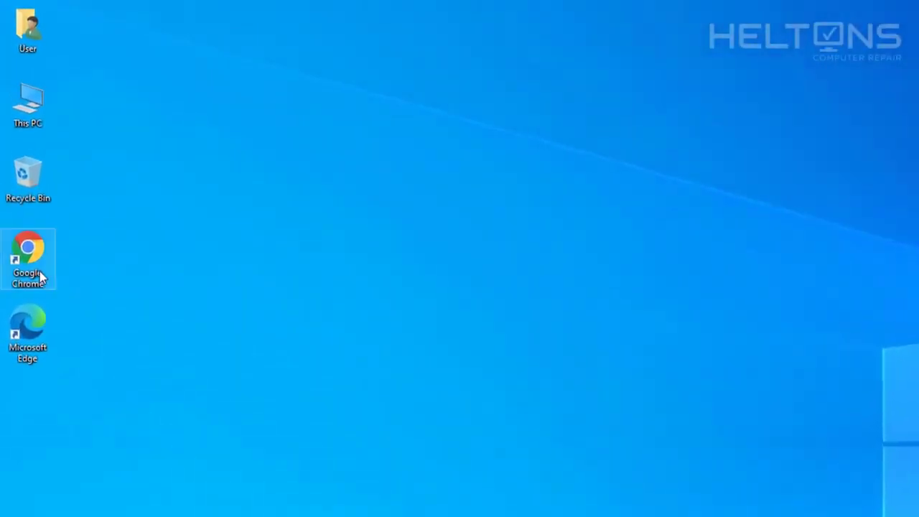
- Launch Chrome, go to realvnc.com and browse the VNC Connect Professional and Enterprise pricing
double_click(29, 258)
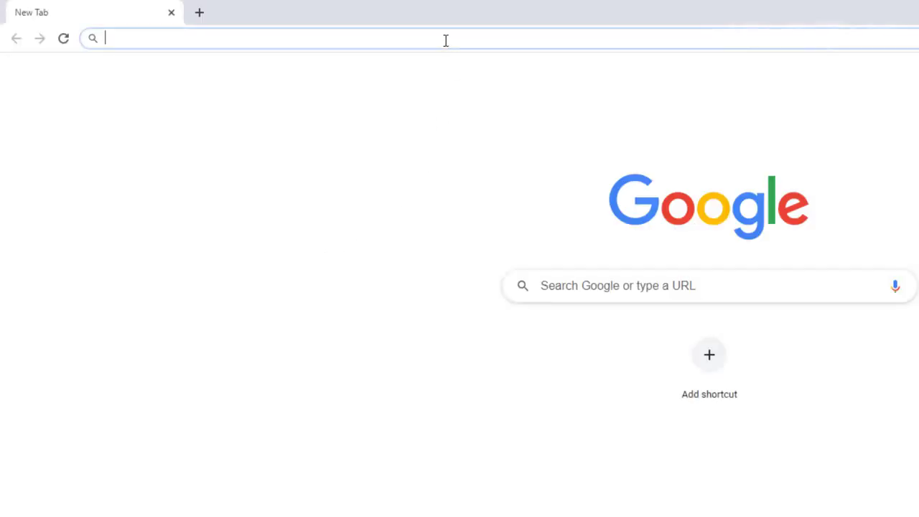
text(realvnc)
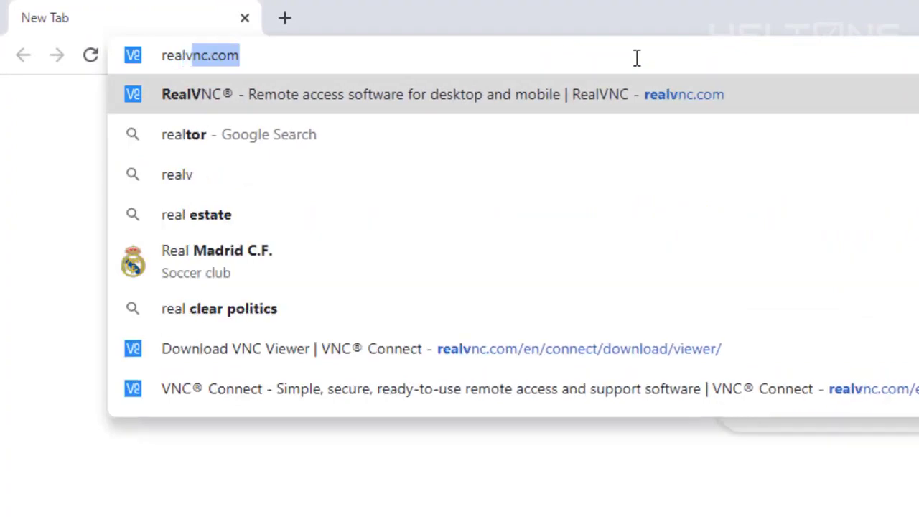
text(.c)
key(Return)
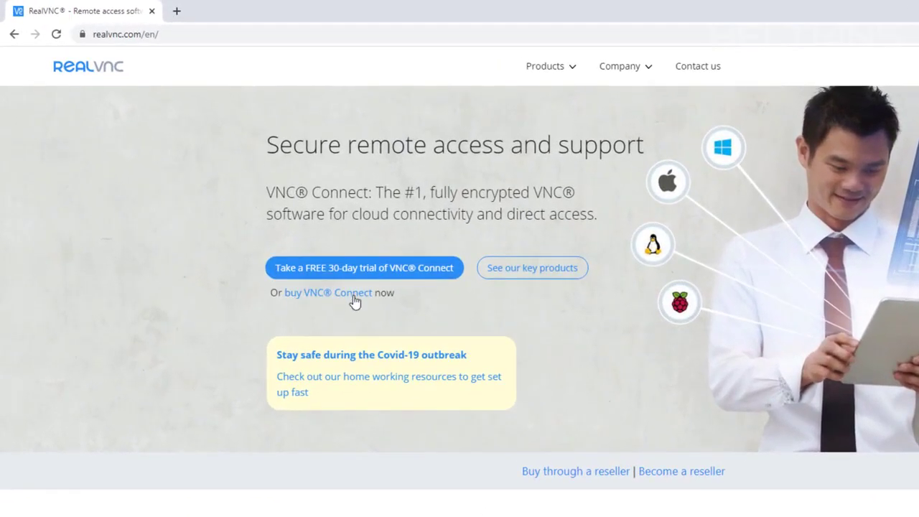
click(353, 297)
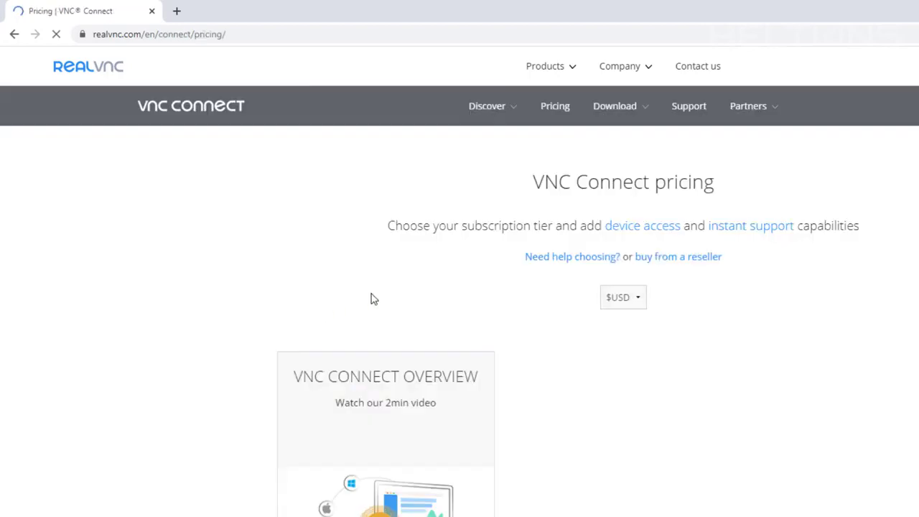
scroll(467, 413, down, 3)
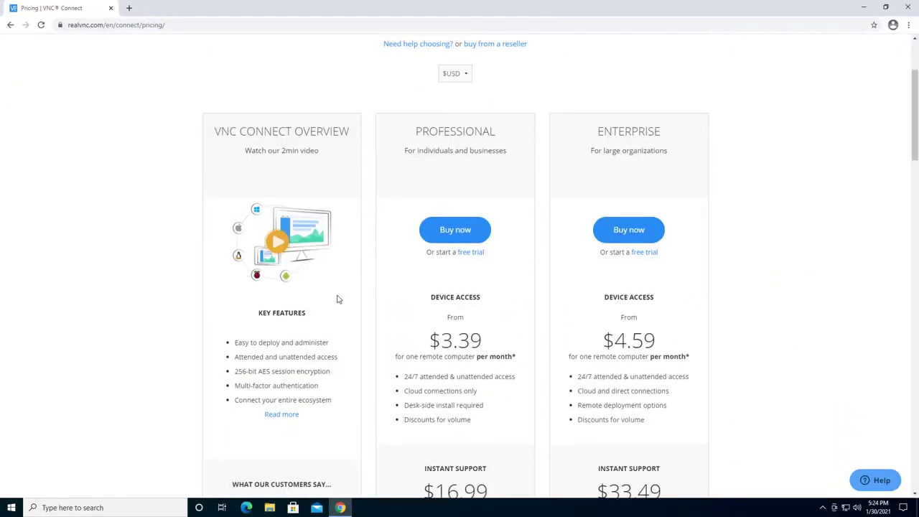
scroll(539, 222, down, 4)
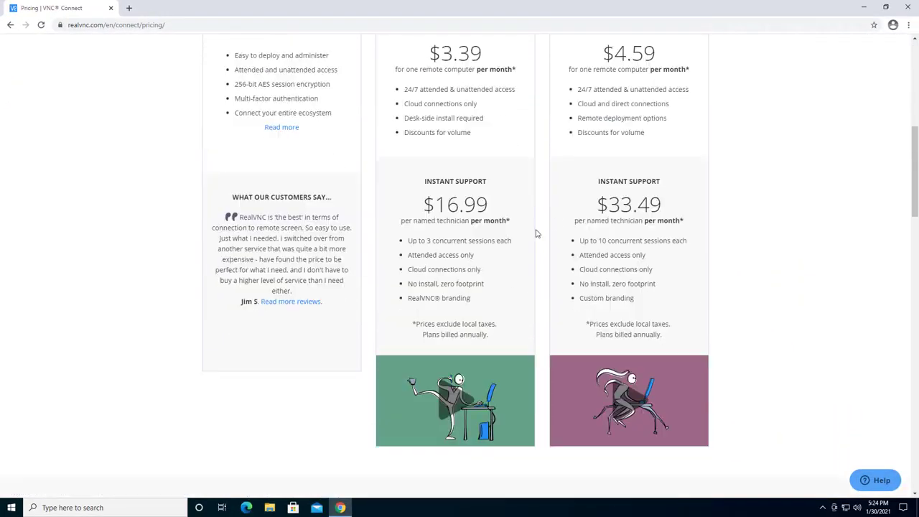
scroll(479, 276, up, 2)
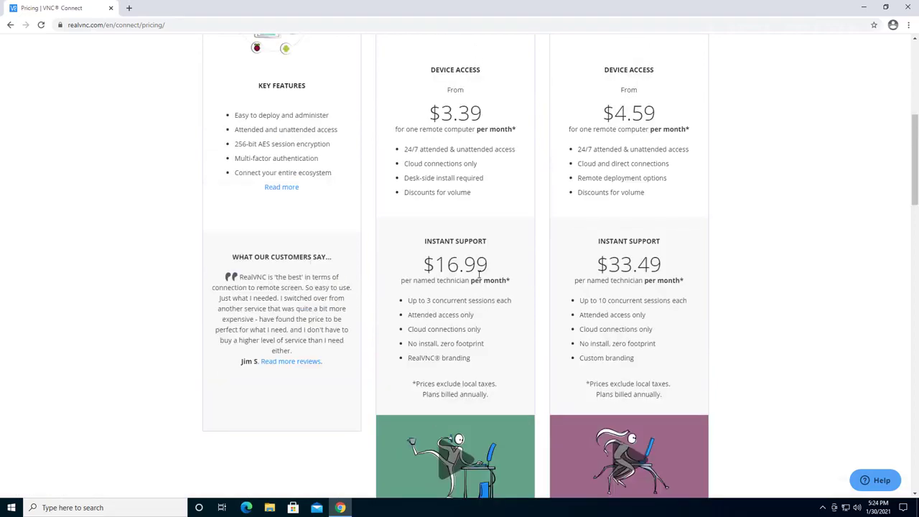
scroll(479, 275, up, 4)
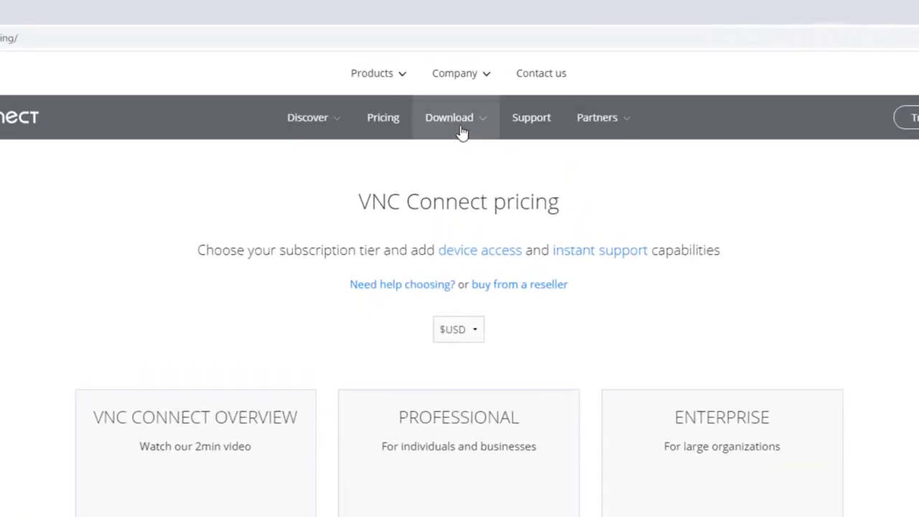
- Download the VNC Server 6.7.2 Windows installer (19.7 MB) and run it
click(462, 133)
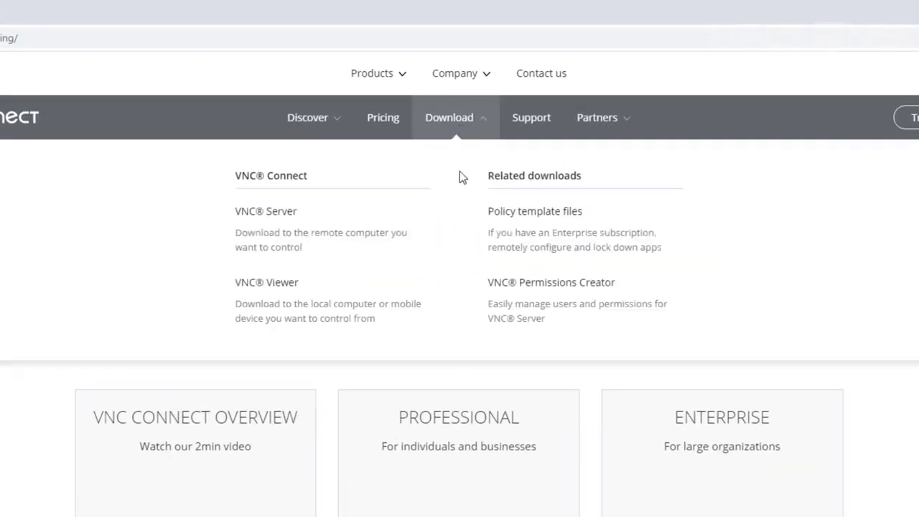
click(316, 229)
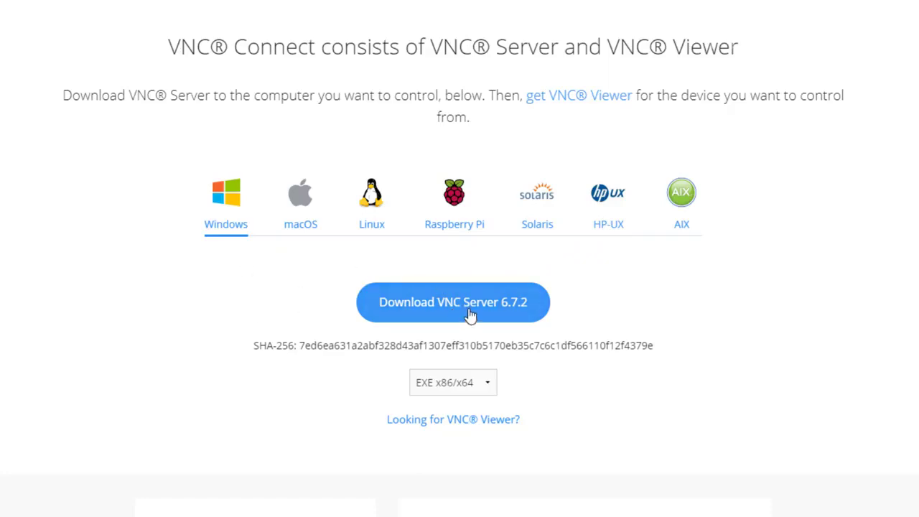
click(470, 316)
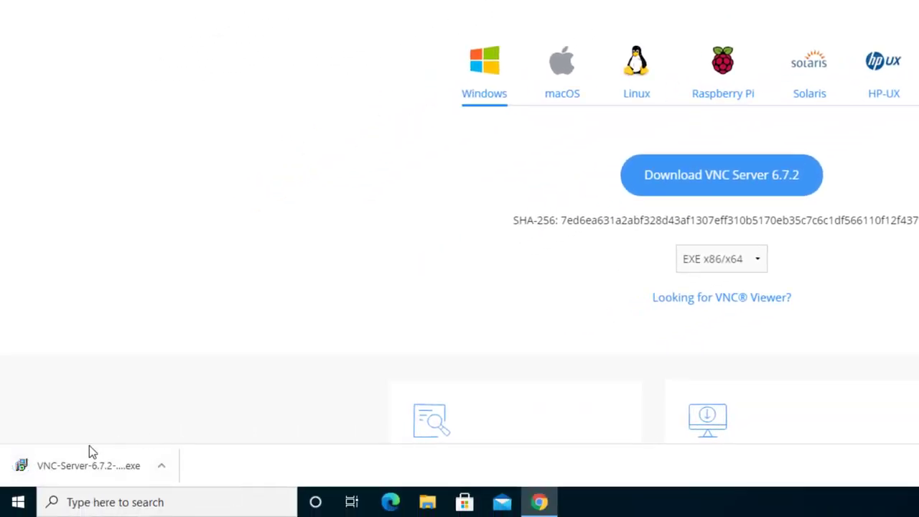
click(89, 464)
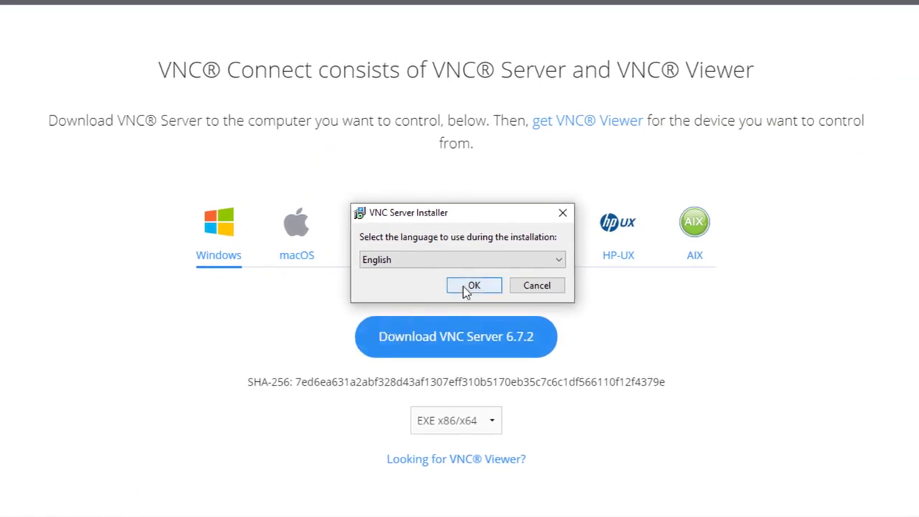
- Keep English as the installation language and start the setup wizard
click(471, 286)
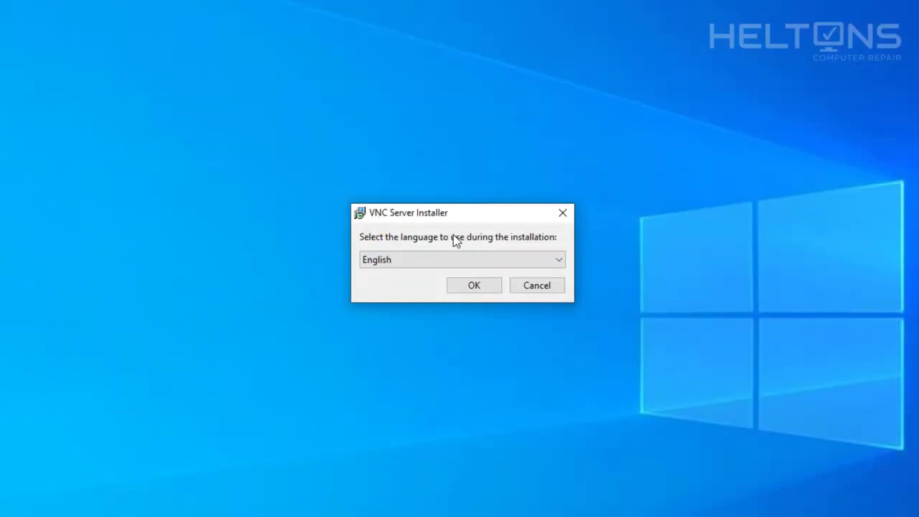
click(486, 260)
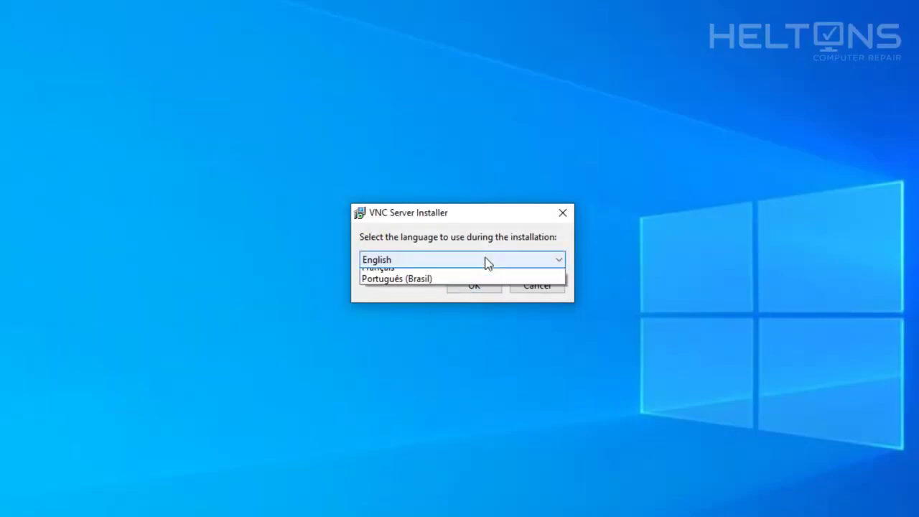
click(475, 275)
click(474, 285)
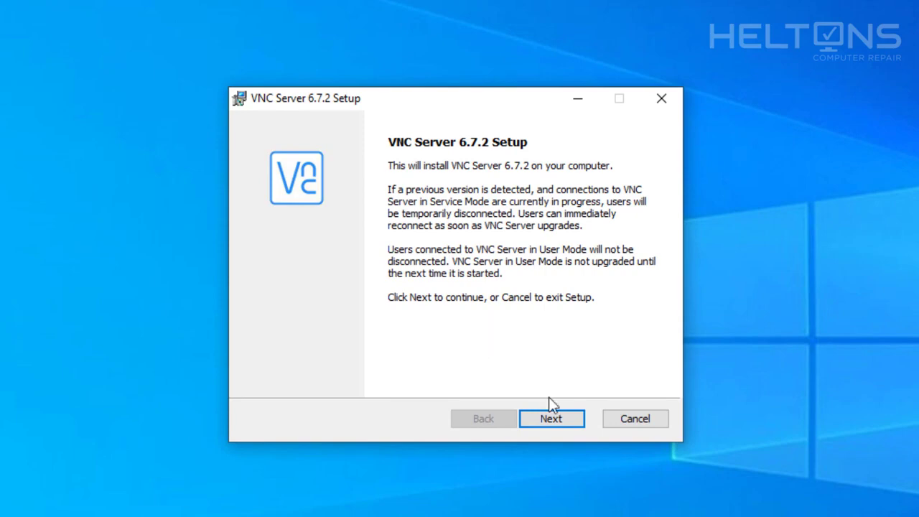
- Accept the license agreement and reach Custom Setup, leaving VNC Printer Driver unchanged
click(554, 422)
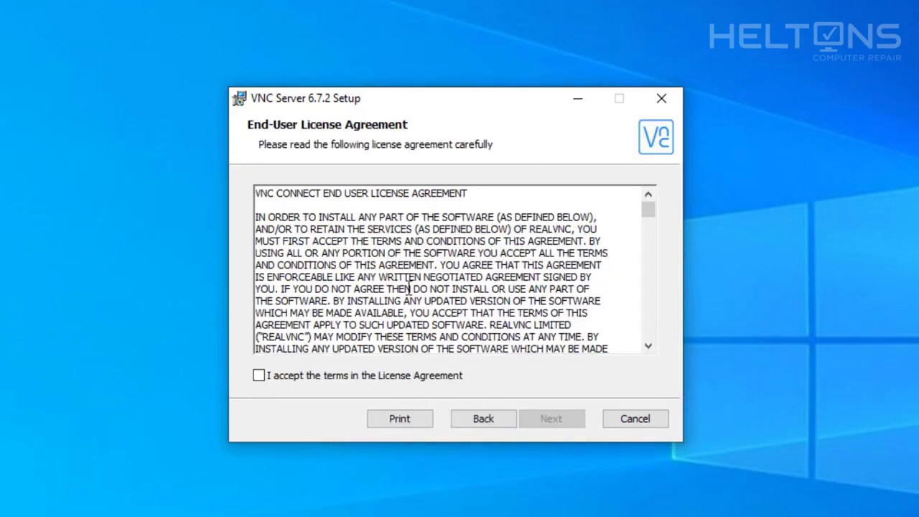
scroll(410, 288, down, 12)
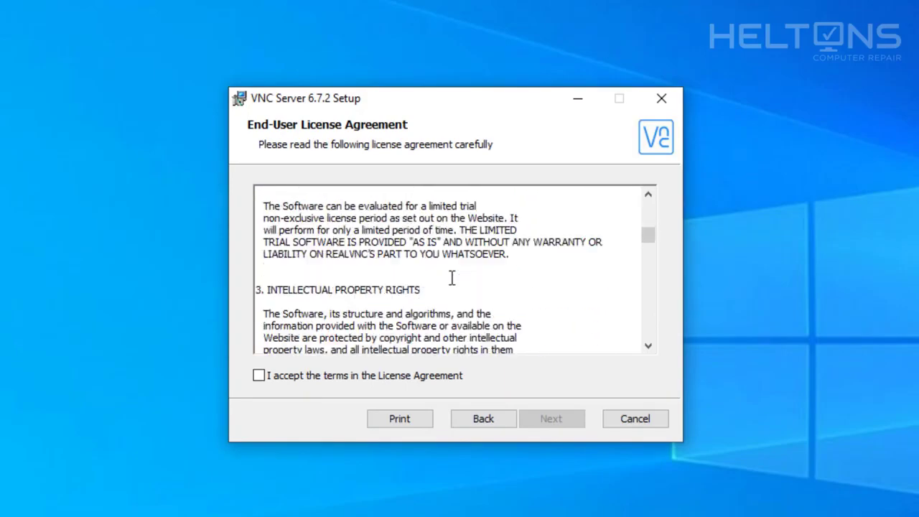
scroll(452, 277, down, 15)
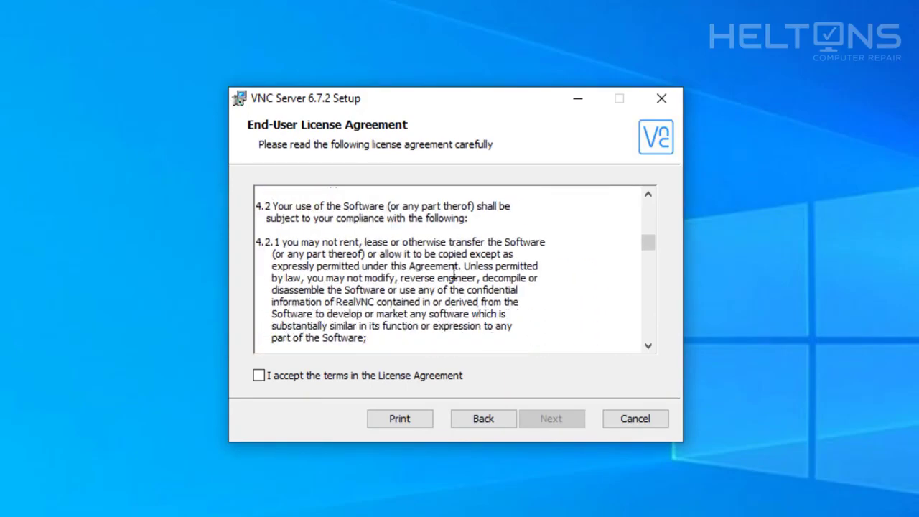
click(454, 377)
scroll(454, 379, down, 15)
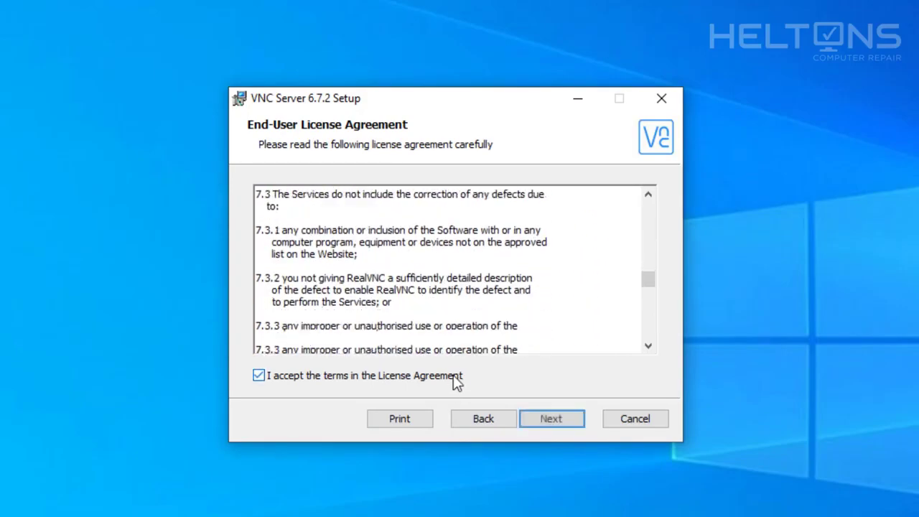
click(535, 421)
click(352, 241)
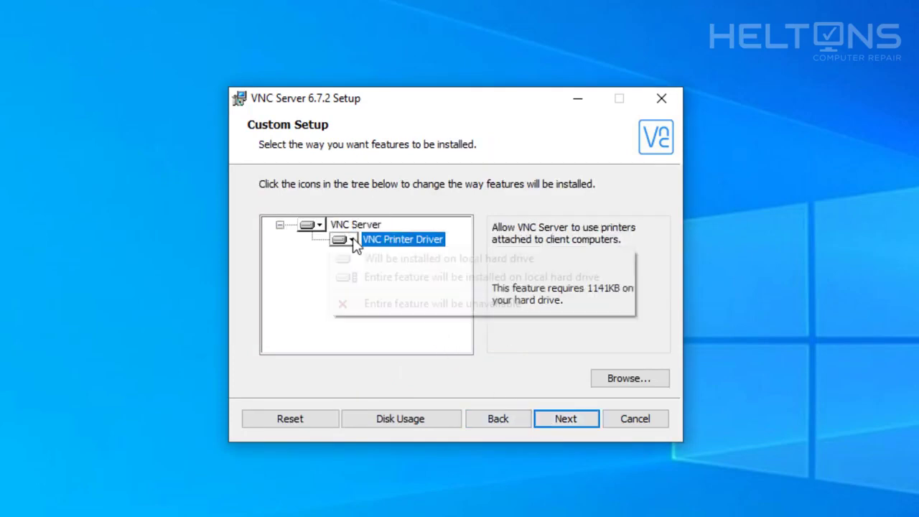
click(293, 272)
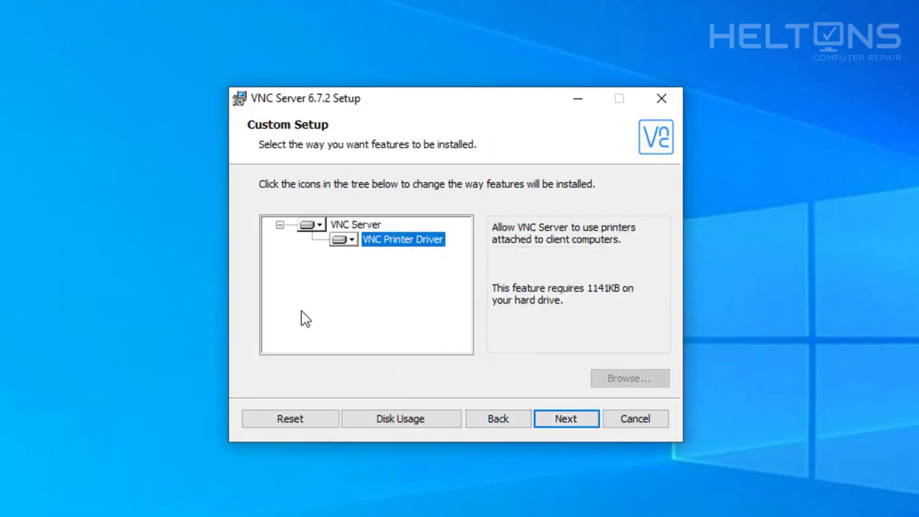
- Install VNC Server 6.7.2 with the firewall exception, approving the UAC prompt, and finish setup
click(584, 419)
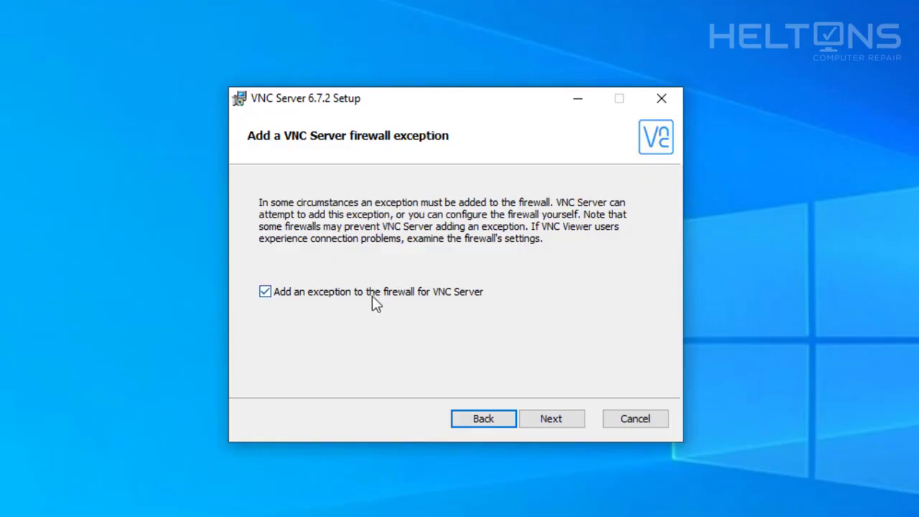
click(558, 417)
click(532, 418)
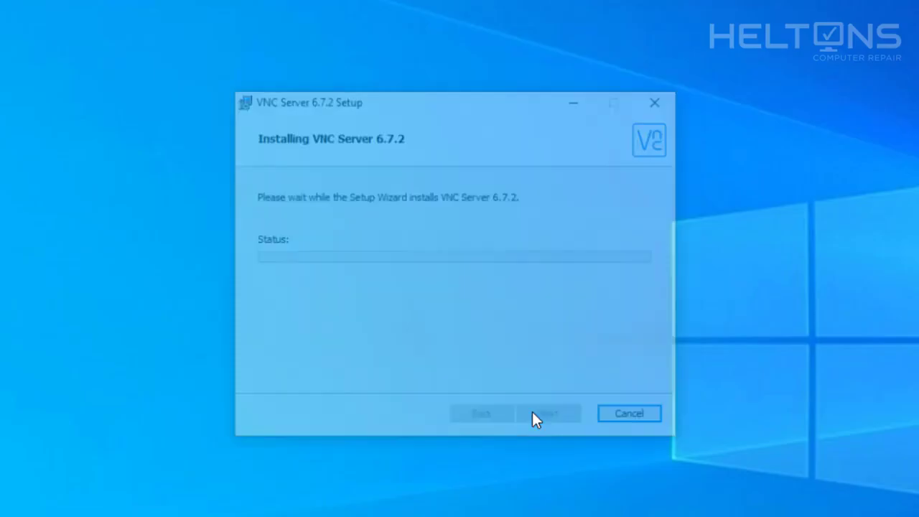
click(408, 399)
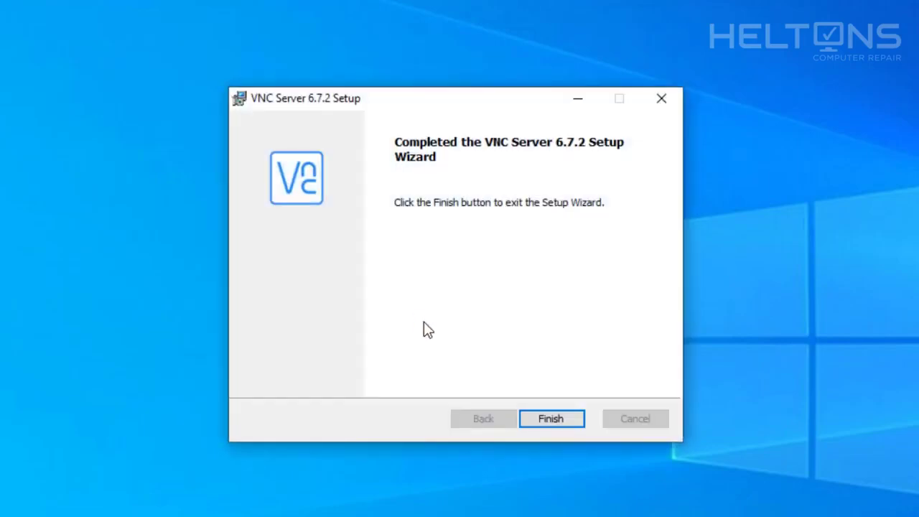
click(542, 417)
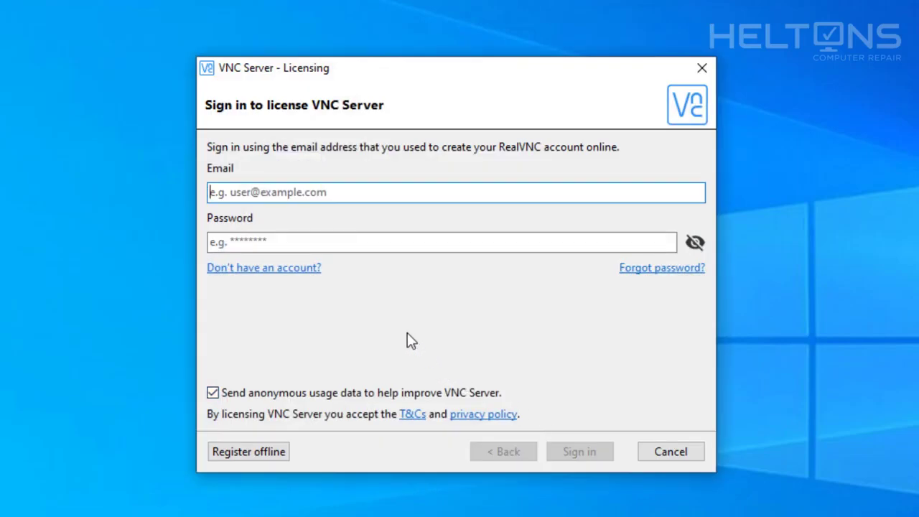
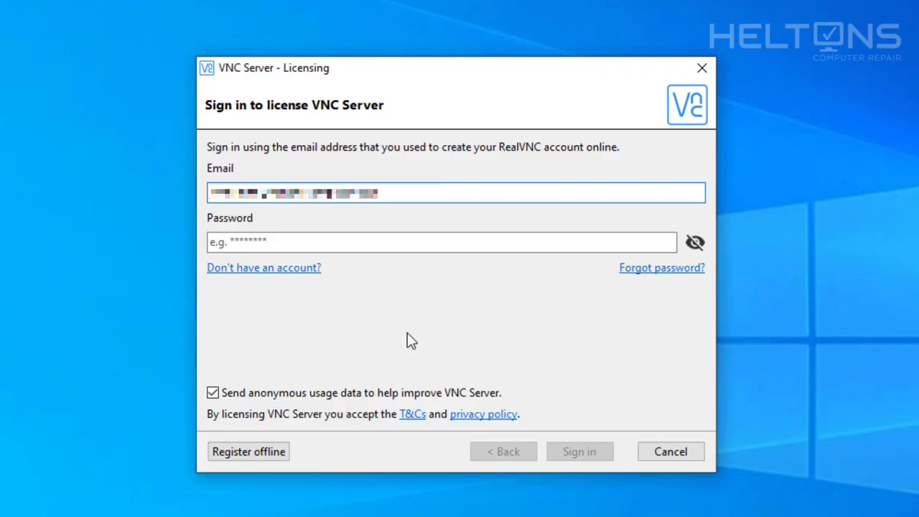
- Enter the RealVNC account e-mail and password, and untick 'Send anonymous usage data'
key(Tab)
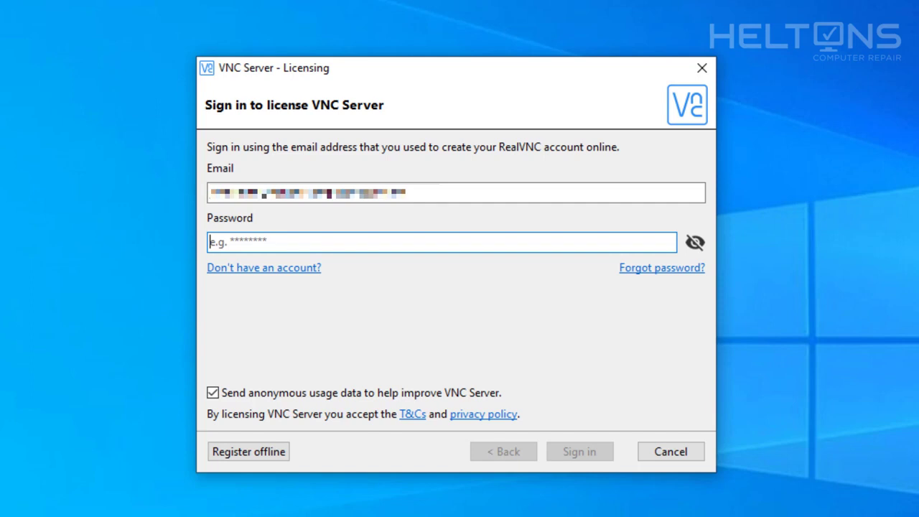
text(*********)
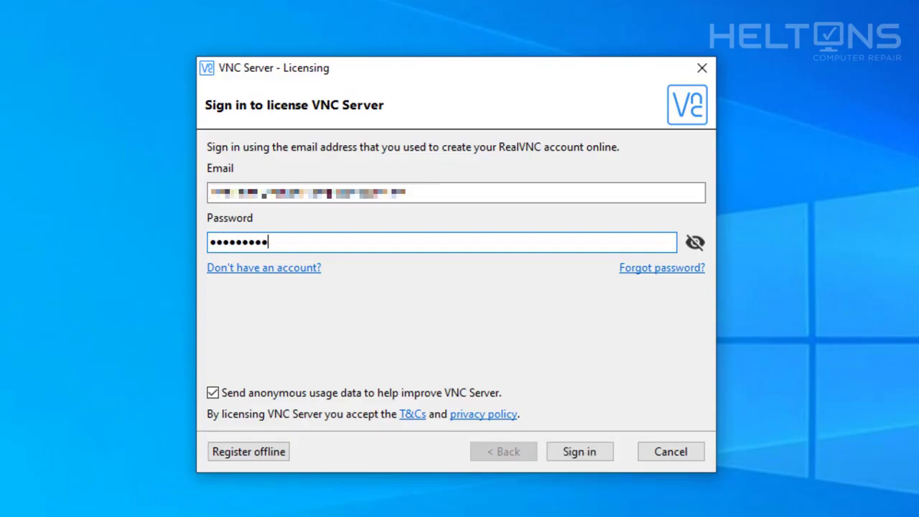
text(**)
click(266, 394)
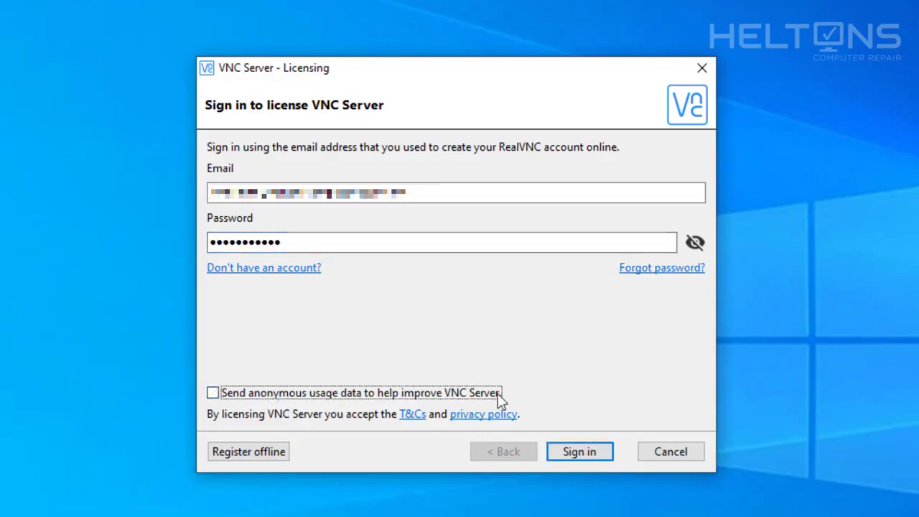
- Sign in, choose the Home subscription, and continue to the VNC password page
click(587, 460)
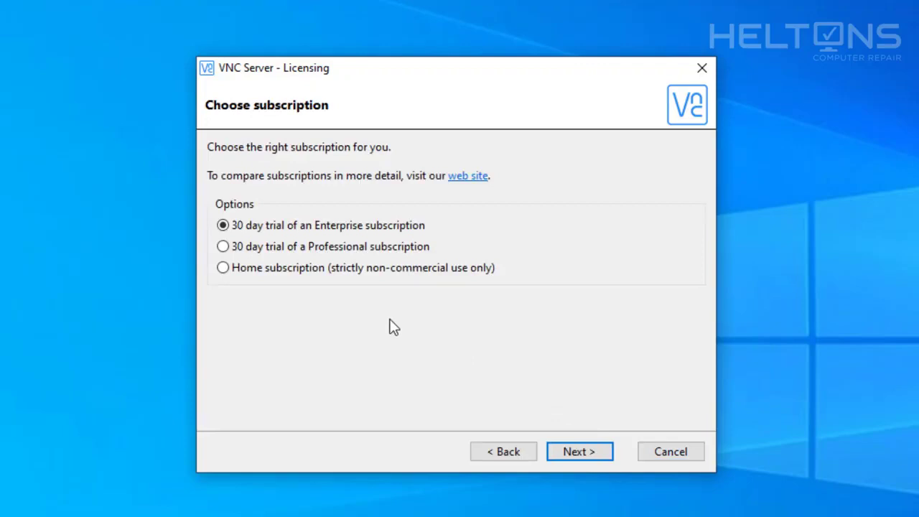
click(249, 276)
click(580, 454)
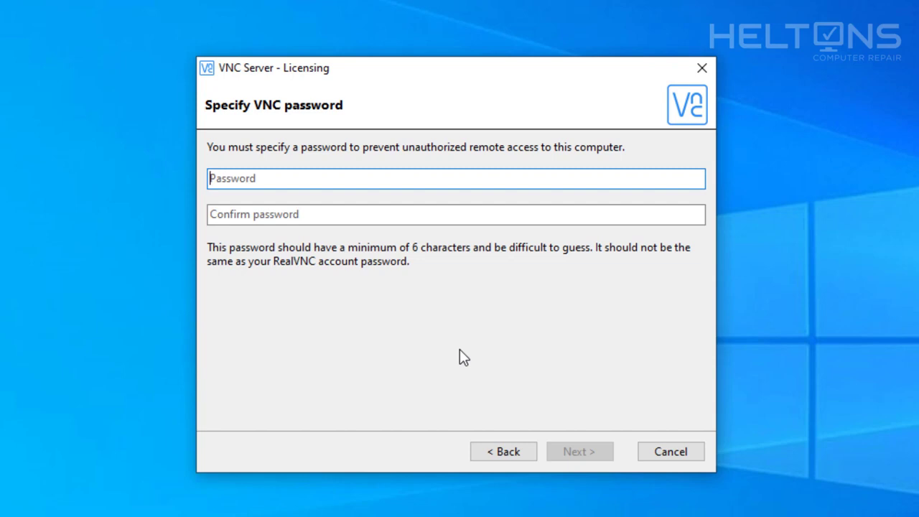
- Set and confirm a VNC password, retyping a different one after the first is rejected
text(••••••••••••)
key(Tab)
text(••••••)
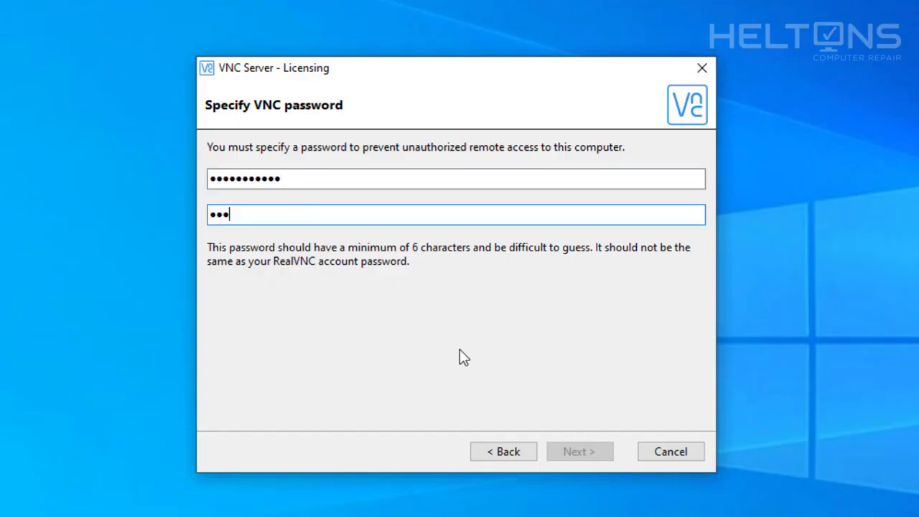
text(••••••)
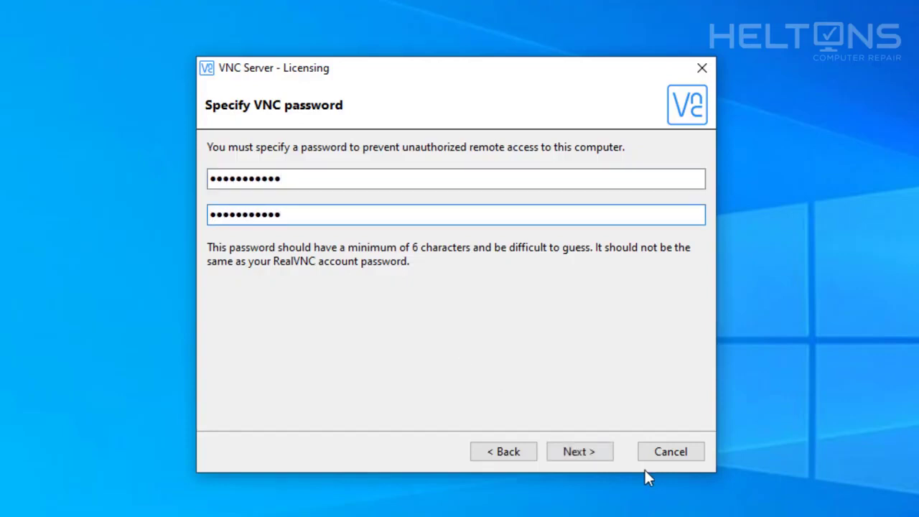
click(605, 458)
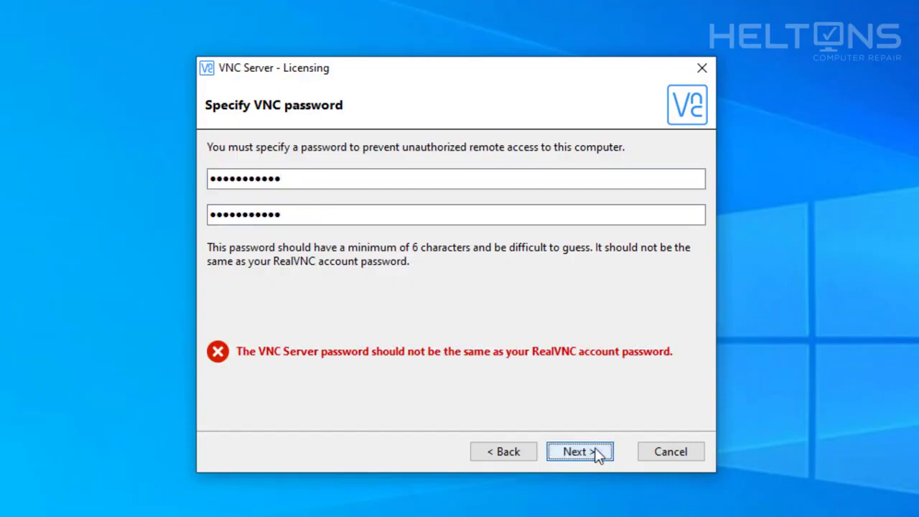
click(344, 172)
key(ctrl+a)
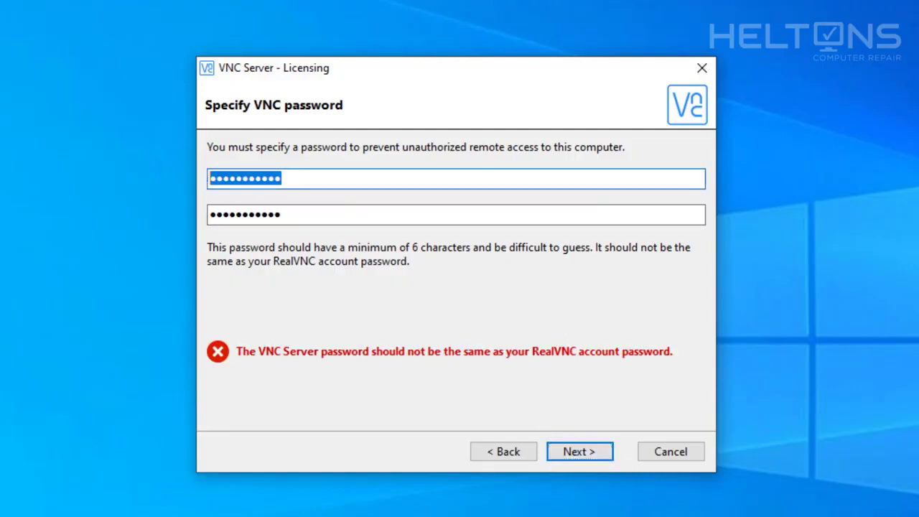
text(•••••••••)
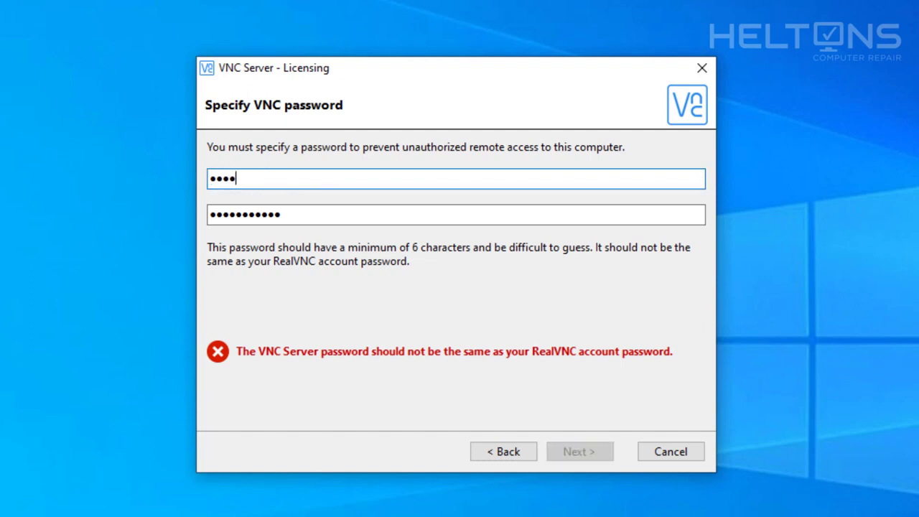
text(•)
key(Tab)
text(•••••)
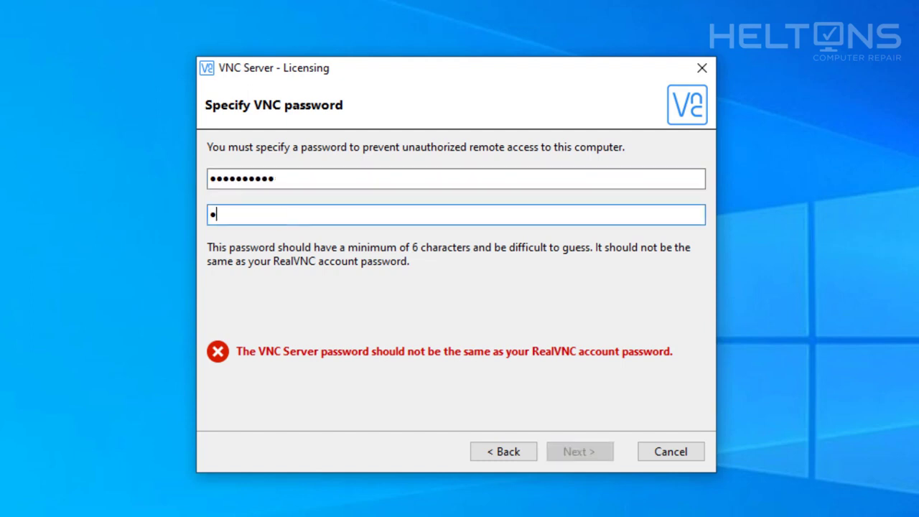
text(•••••)
click(596, 451)
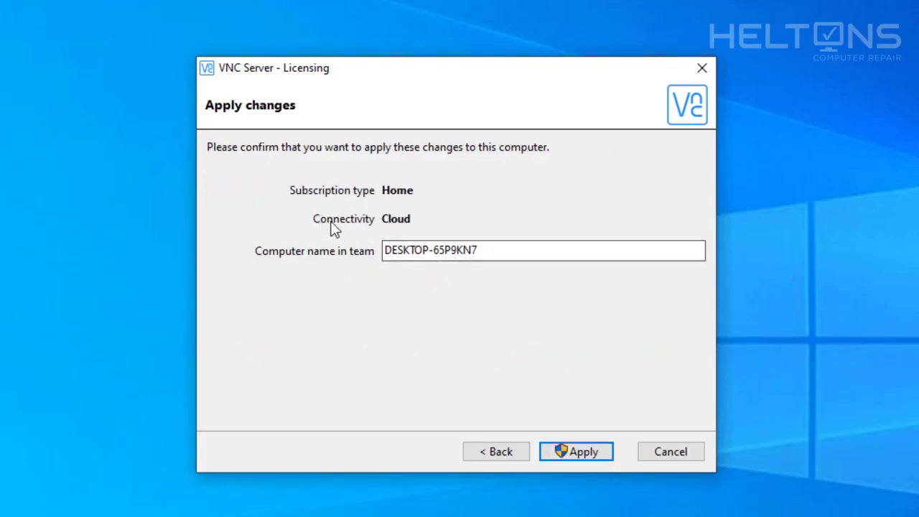
- Trim the computer name back to 'DESKTOP' and append '-VirtualComputer'
drag(496, 248, 371, 248)
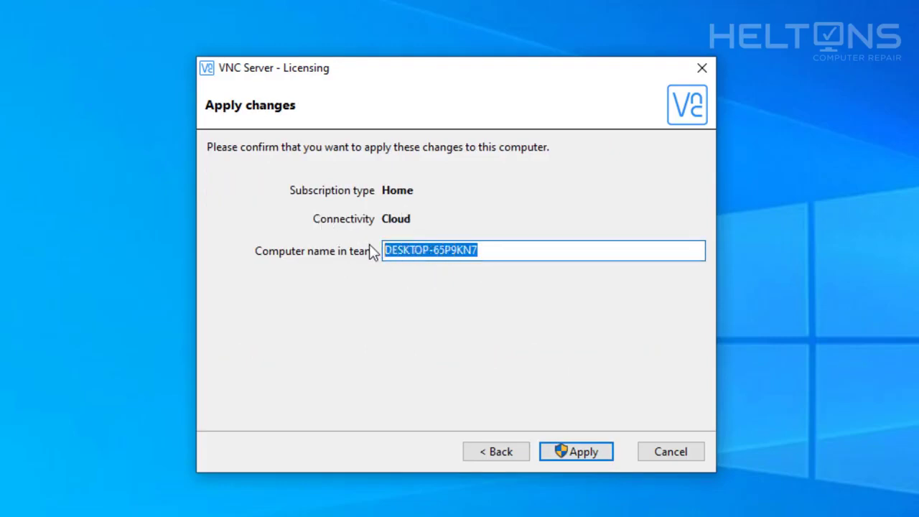
key(End)
key(BackSpace)
key(BackSpace)
key(BackSpace)
key(BackSpace)
key(BackSpace)
key(BackSpace)
key(BackSpace)
key(BackSpace)
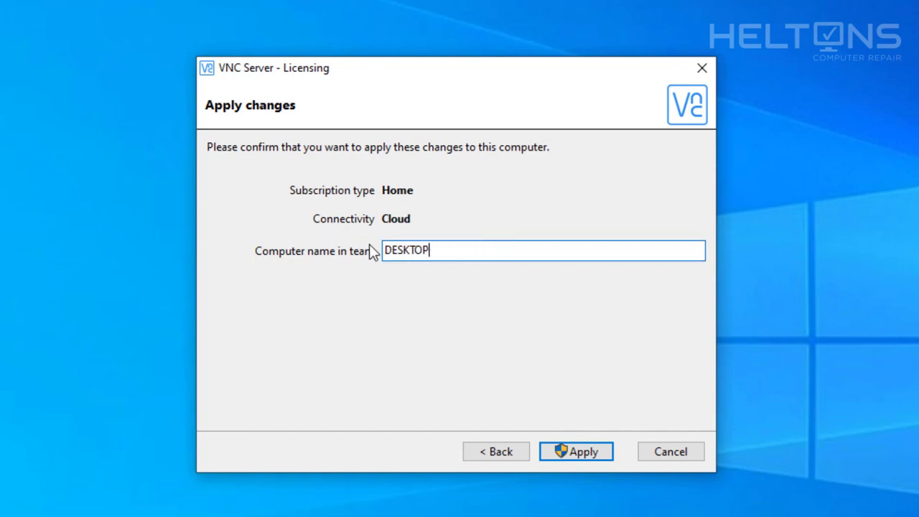
text(-VirtualComputer)
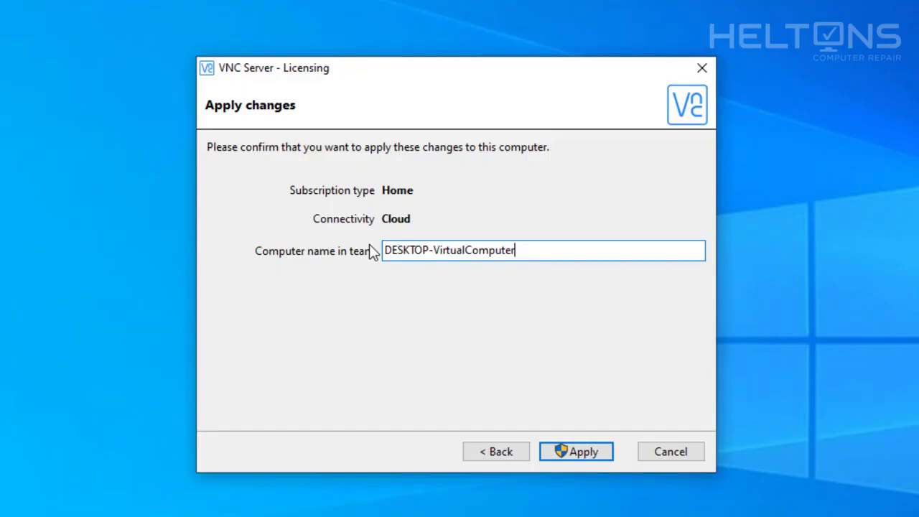
- Apply the Home subscription to this computer, approve the UAC prompt, and confirm completion
click(567, 451)
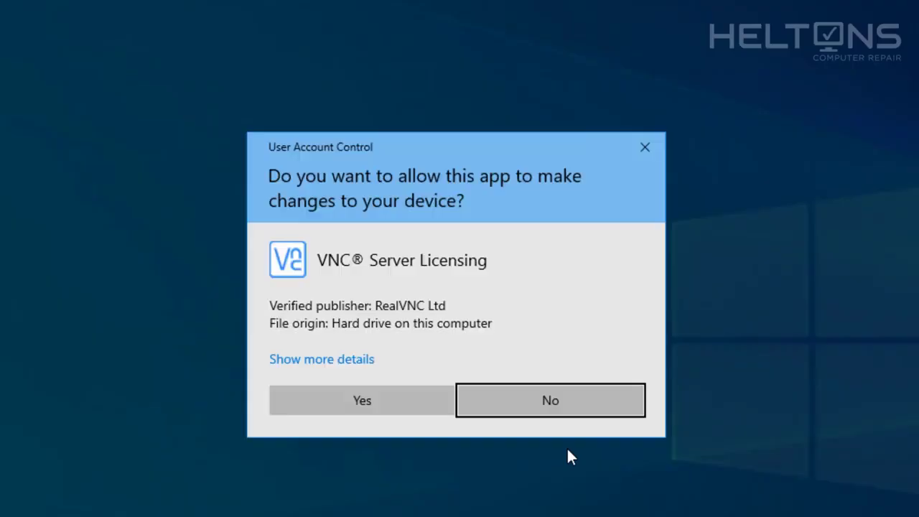
click(400, 404)
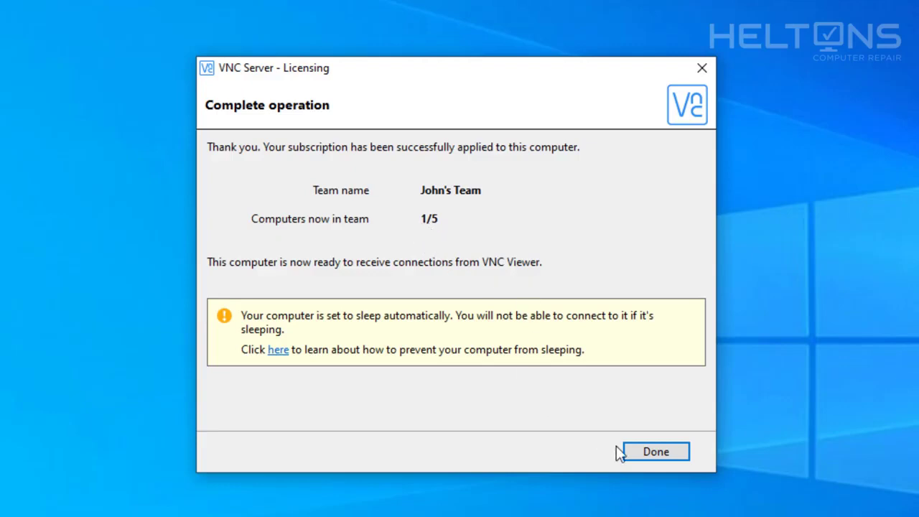
click(648, 459)
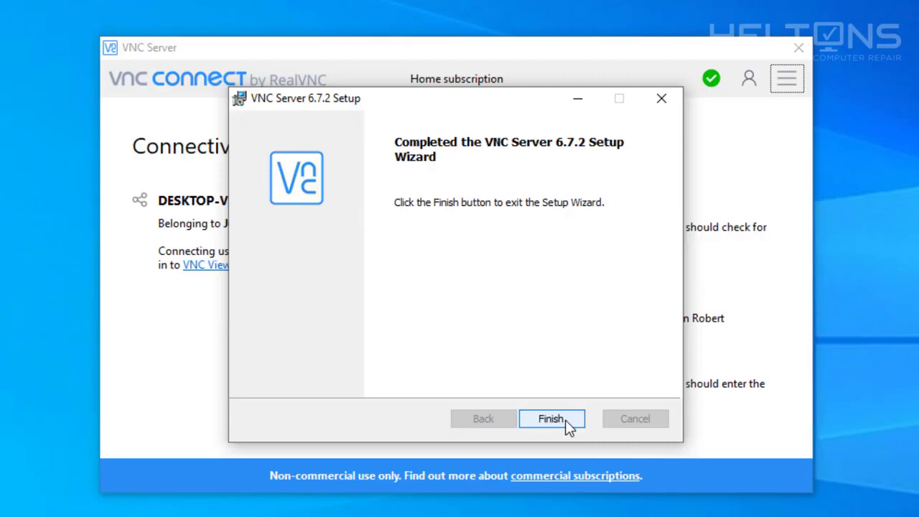
- Finish the VNC Server 6.7.2 Setup wizard to show the DESKTOP-VirtualComputer status window
click(569, 427)
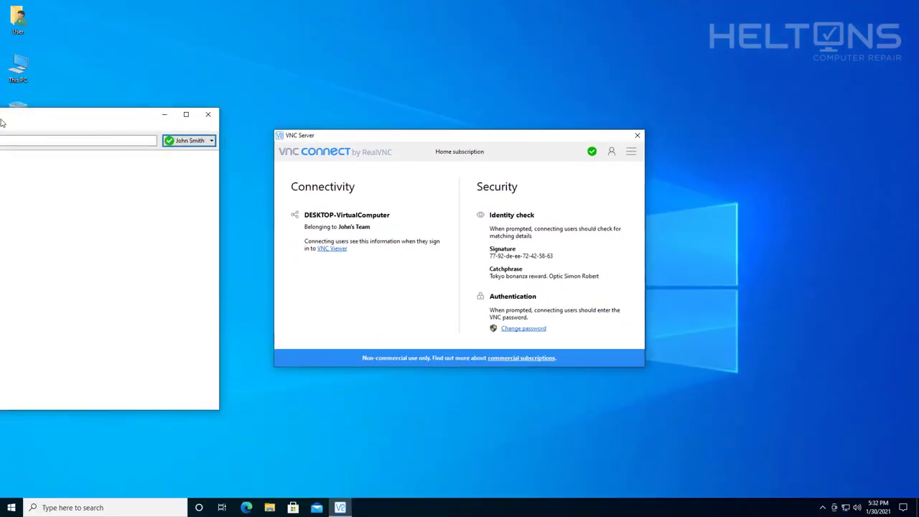
- Center the viewer window and browse the Start menu's app list to the RealVNC folder
drag(190, 116, 359, 112)
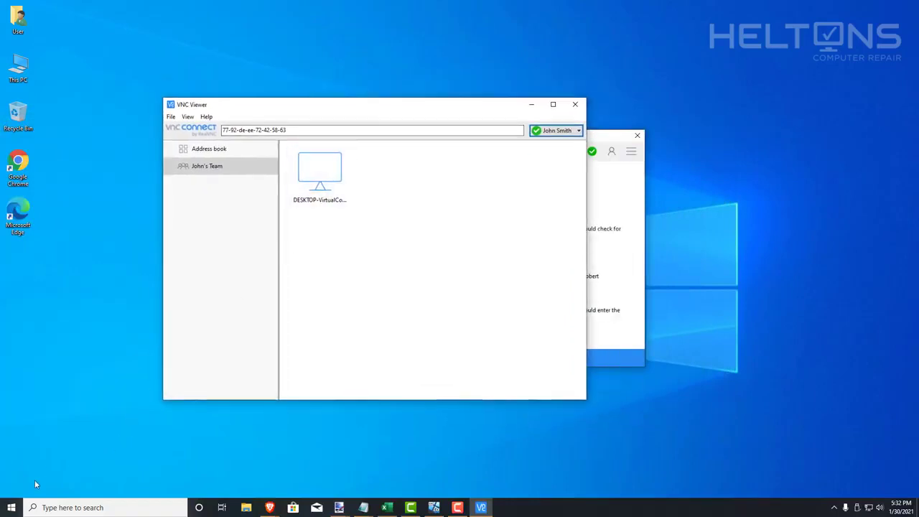
click(11, 506)
scroll(101, 295, down, 20)
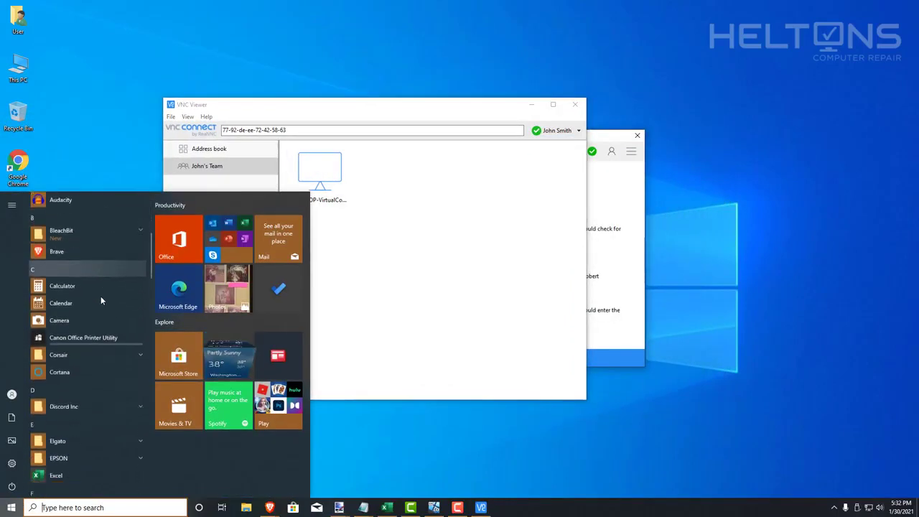
scroll(101, 293, down, 5)
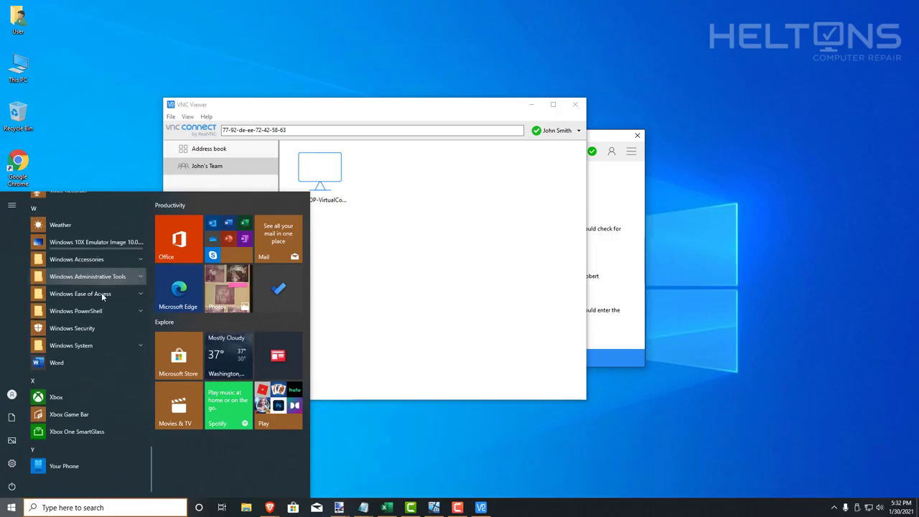
scroll(102, 292, up, 8)
scroll(102, 292, down, 2)
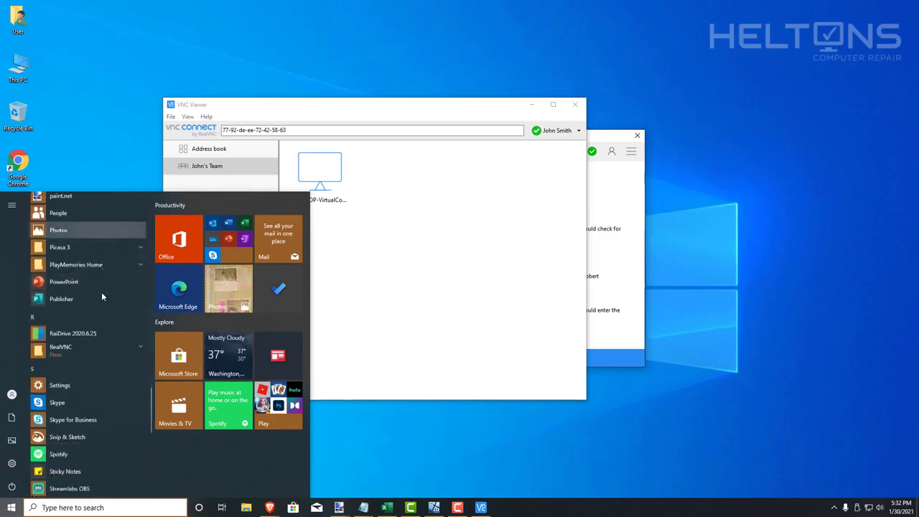
click(103, 264)
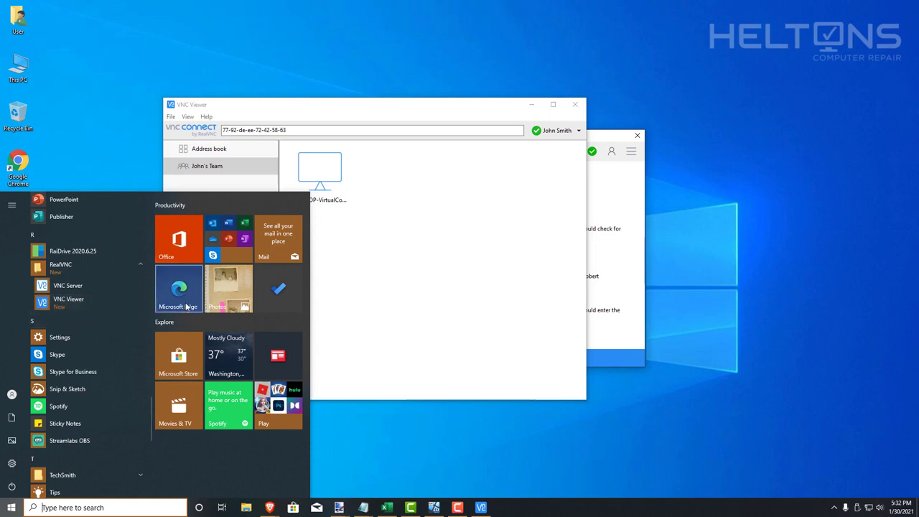
click(406, 327)
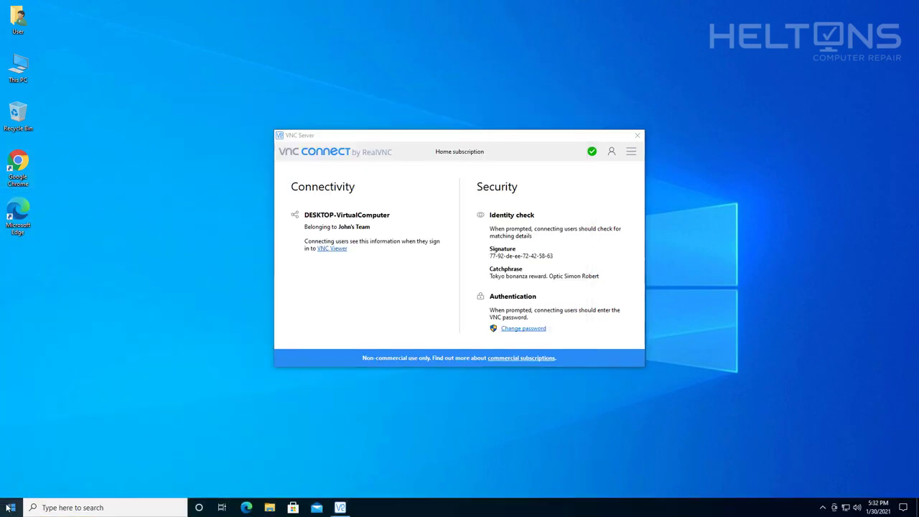
- Launch VNC Viewer from the expanded RealVNC folder in the Start menu
click(10, 507)
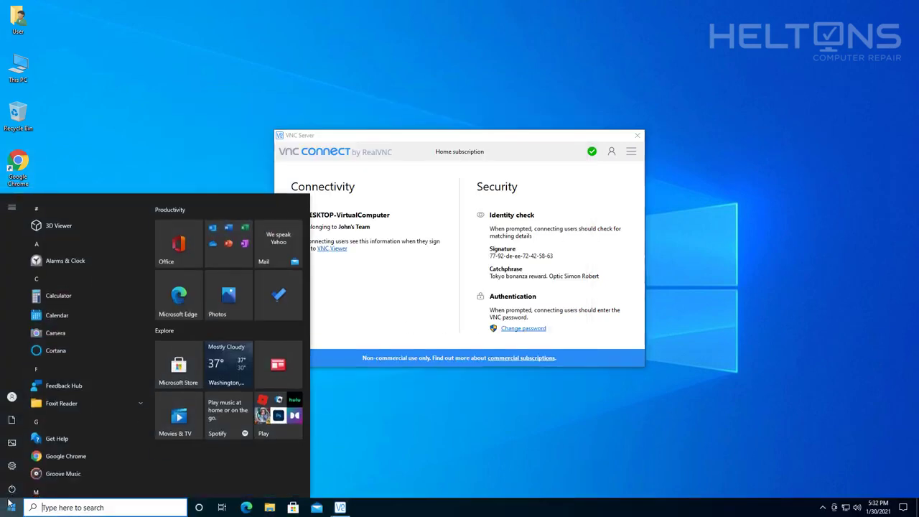
scroll(73, 387, down, 10)
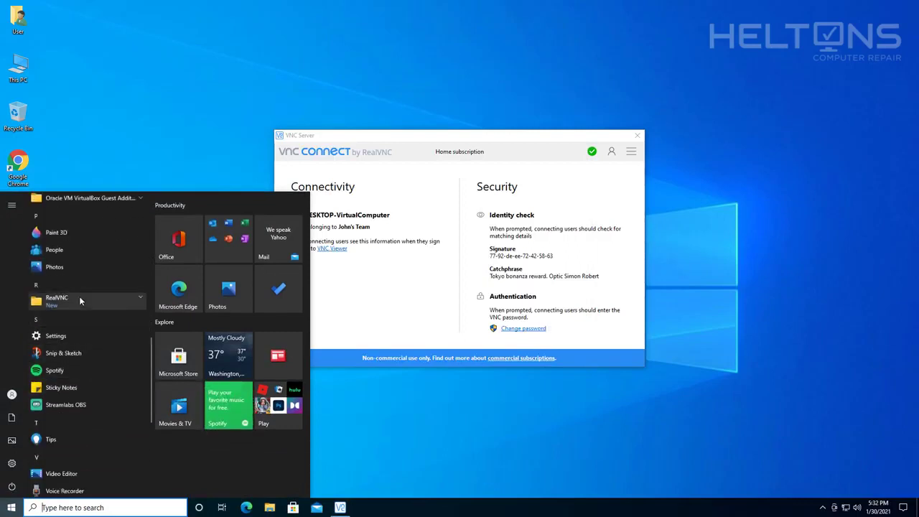
click(79, 300)
click(449, 424)
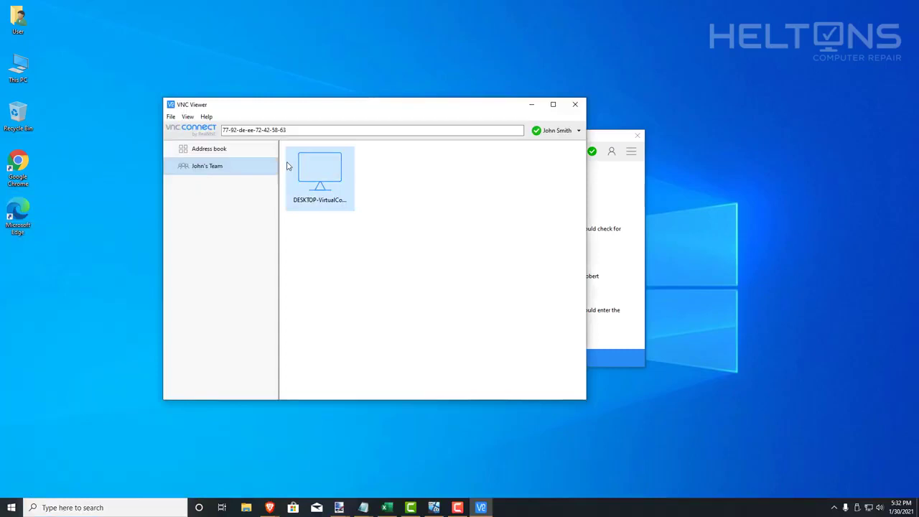
- Connect to DESKTOP-VirtualComputer, accepting the identity check and entering the VNC password
double_click(338, 180)
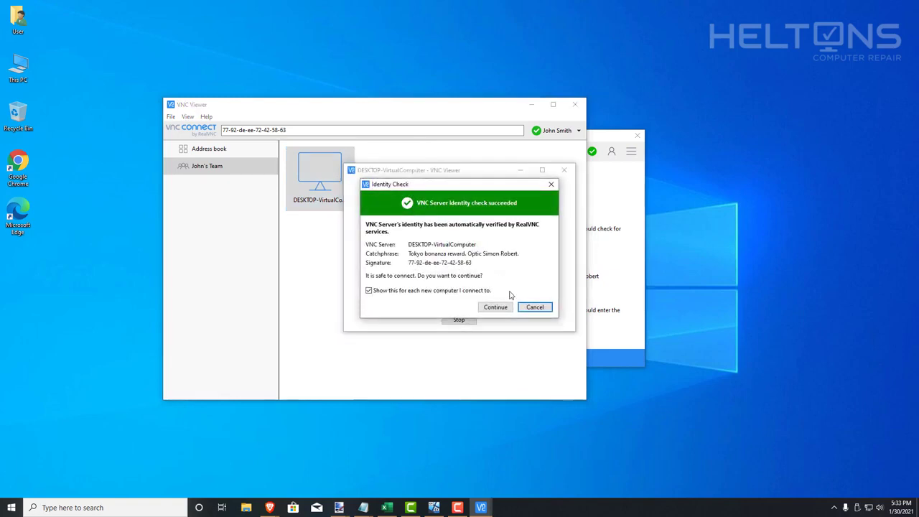
click(504, 308)
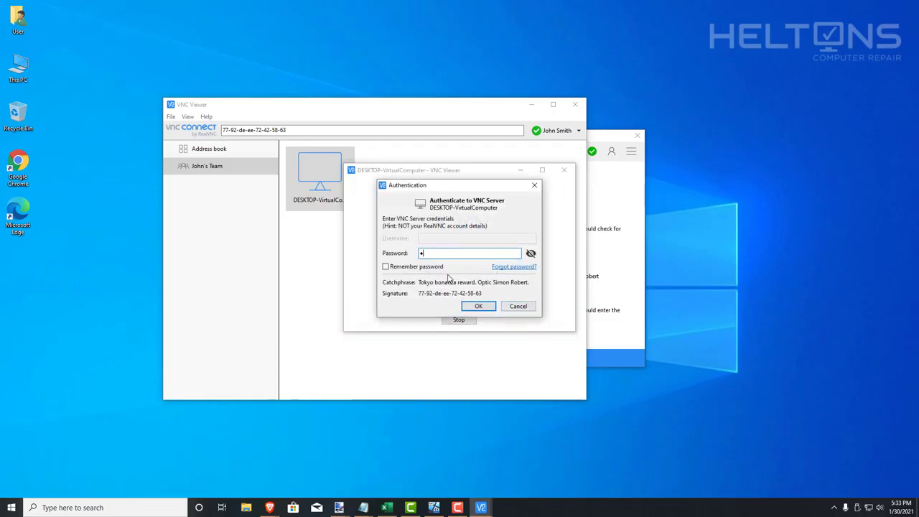
text(********)
key(Return)
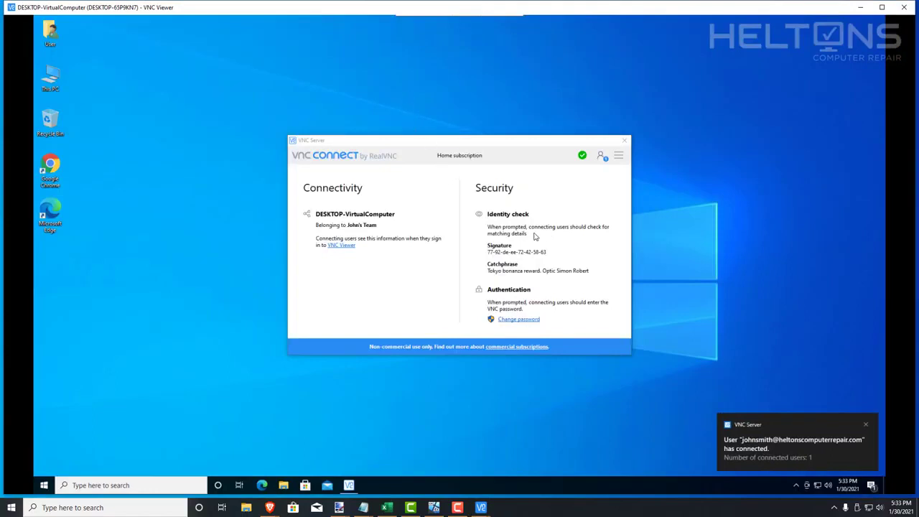
- Close the remote VNC Server window, open This PC, and restore the viewer to a smaller window
click(395, 277)
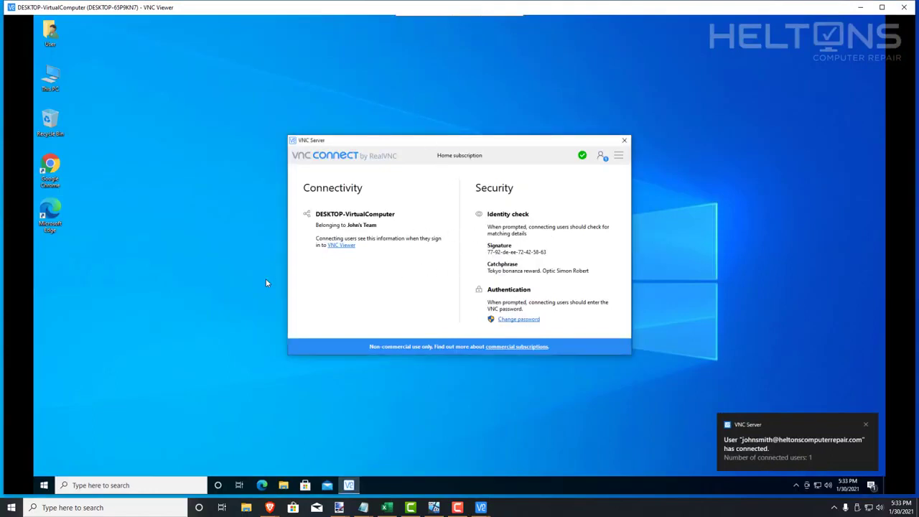
click(623, 140)
drag(664, 8, 414, 108)
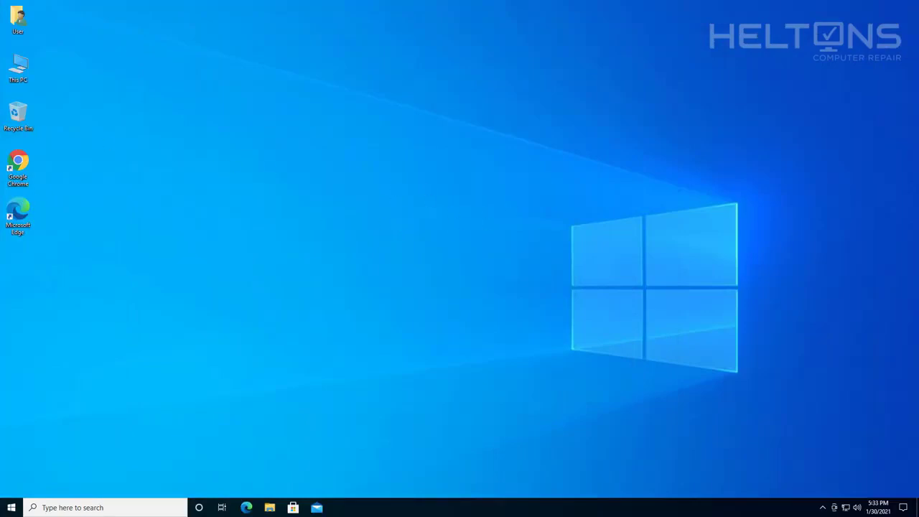
double_click(18, 68)
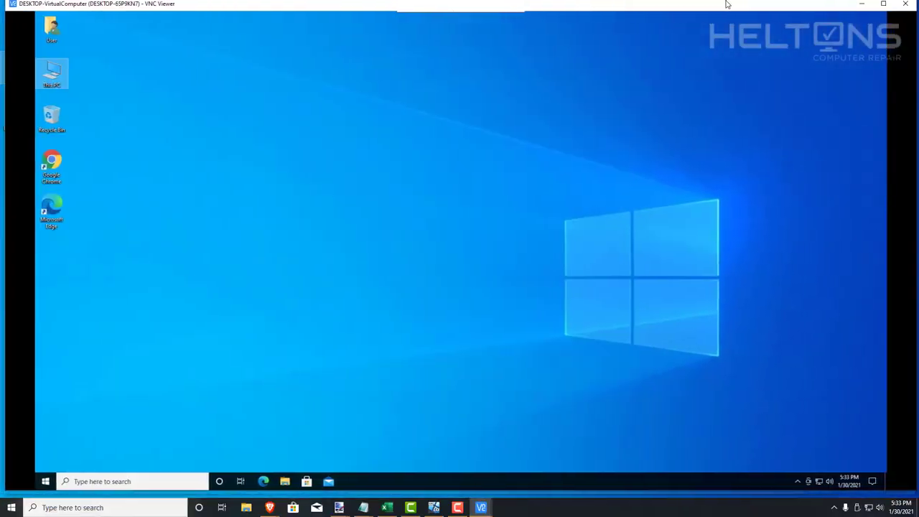
double_click(727, 4)
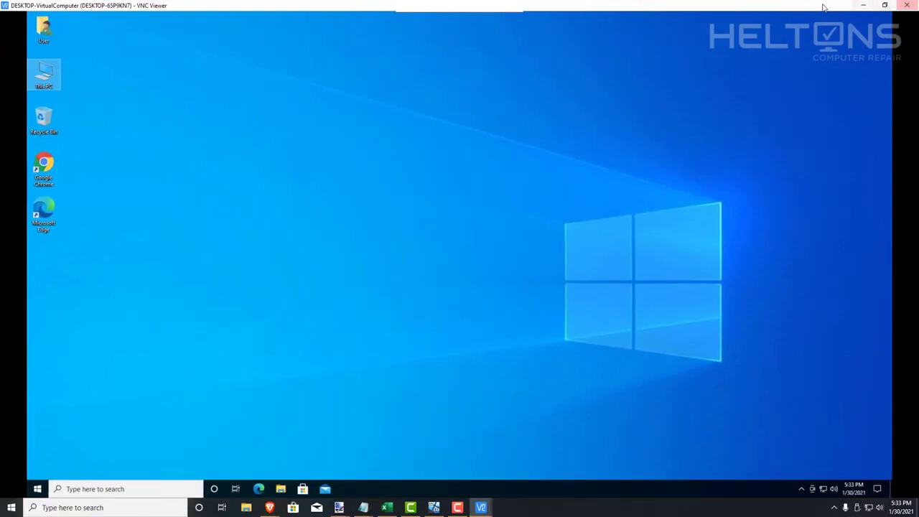
drag(854, 6, 4, 8)
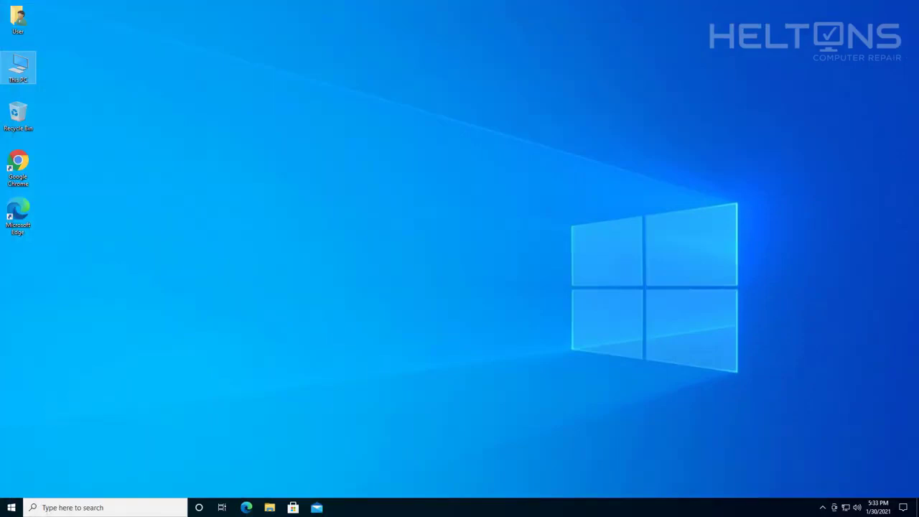
click(527, 233)
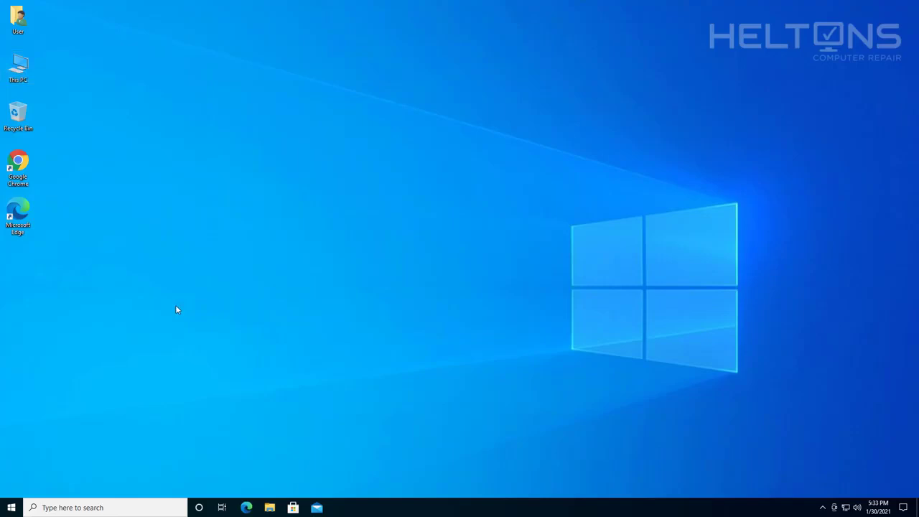